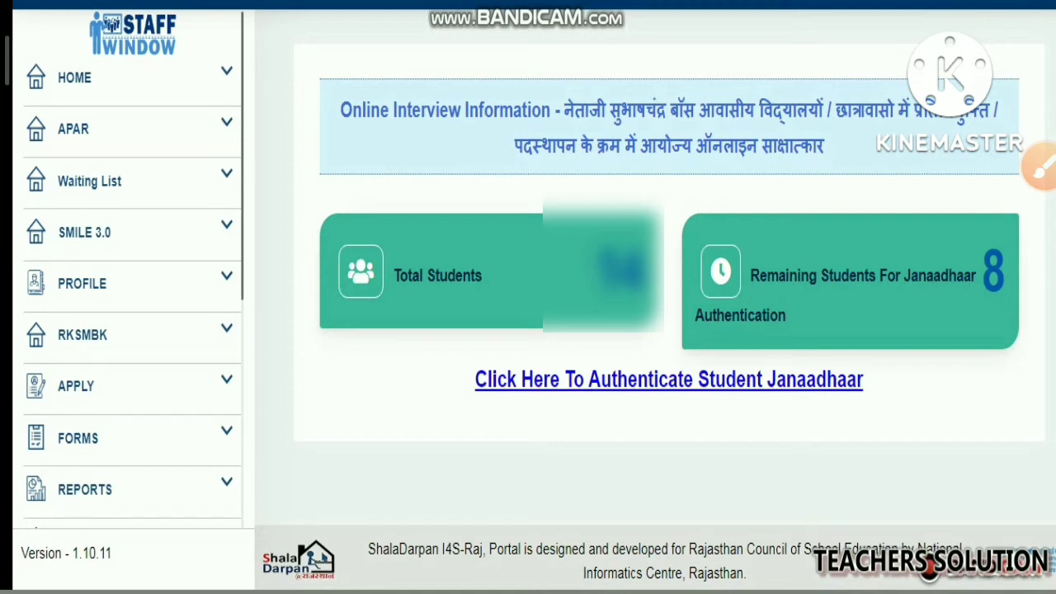
# Open the RKSMBK section and its baseline assessment entry page for session 2022-23
pyautogui.moveTo(19, 311)
pyautogui.mouseDown()
pyautogui.moveTo(197, 363)
pyautogui.moveTo(254, 358)
pyautogui.mouseUp()
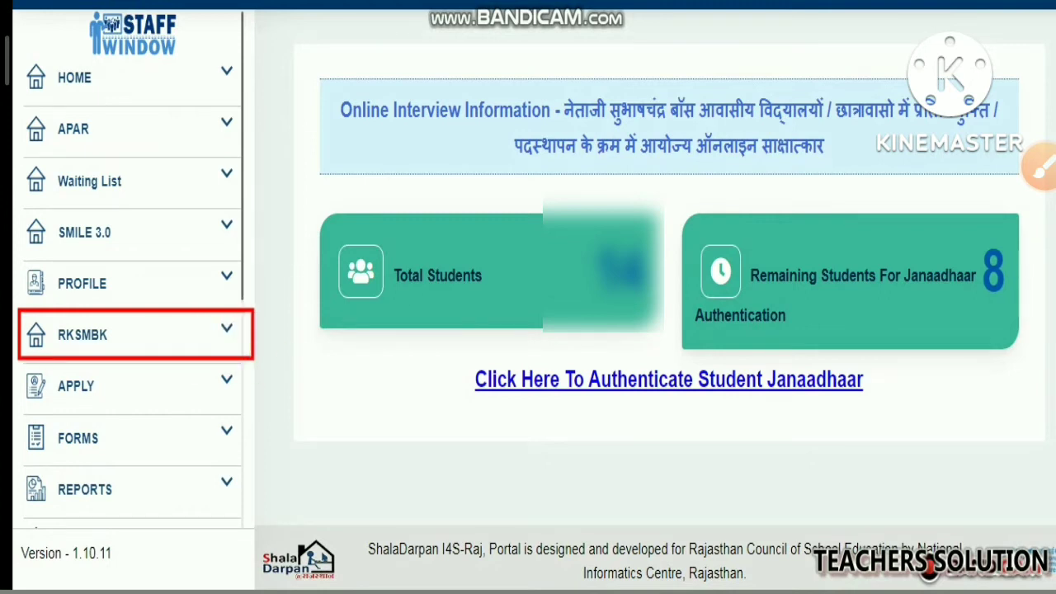
pyautogui.moveTo(249, 288); pyautogui.dragTo(129, 329)
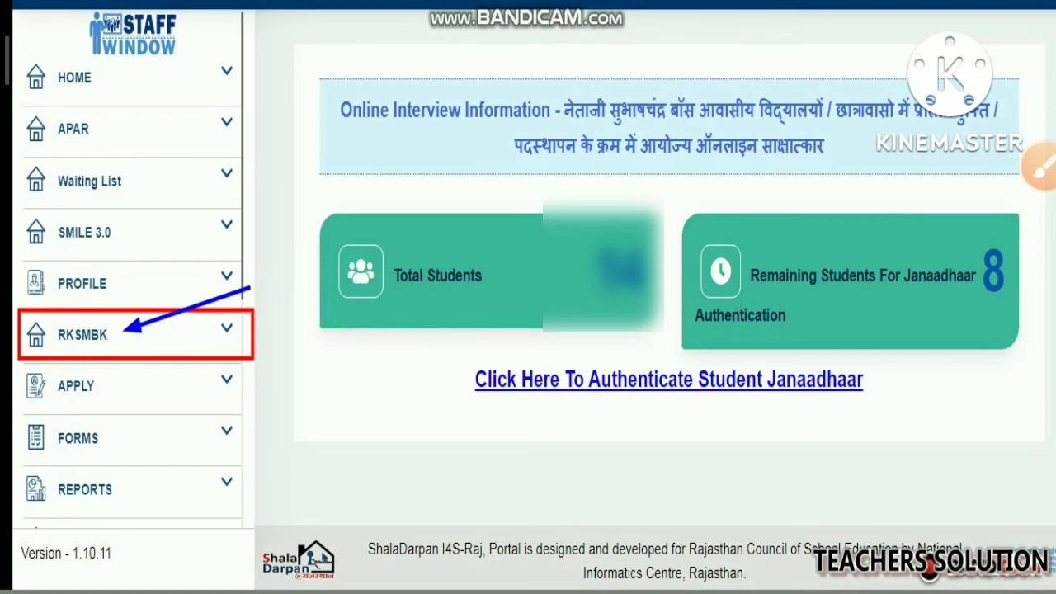
pyautogui.click(107, 338)
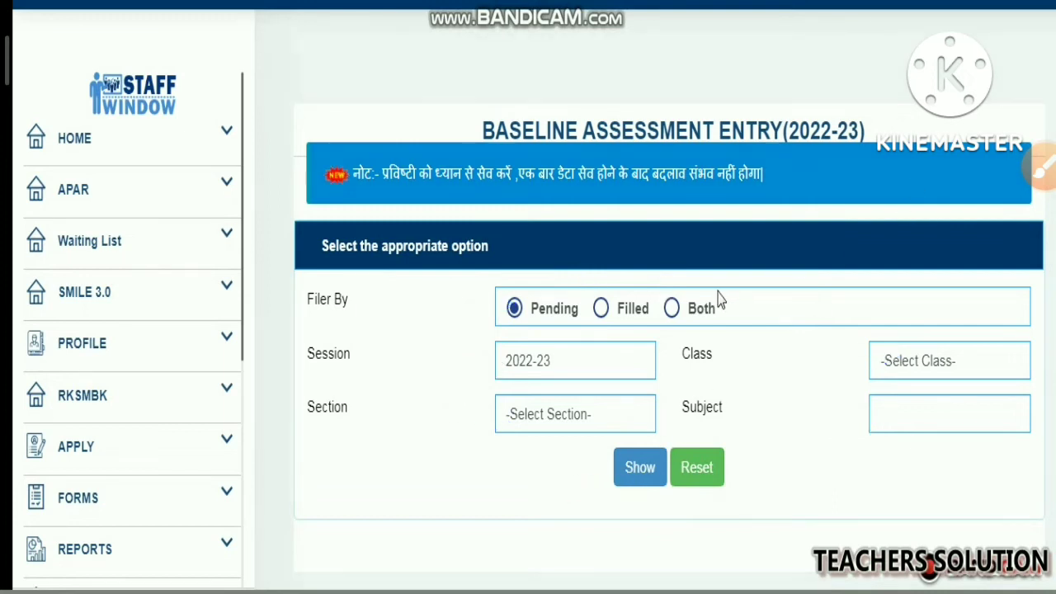
# List the pending baseline assessment entries for class 3, section A, subject Hindi
pyautogui.click(956, 373)
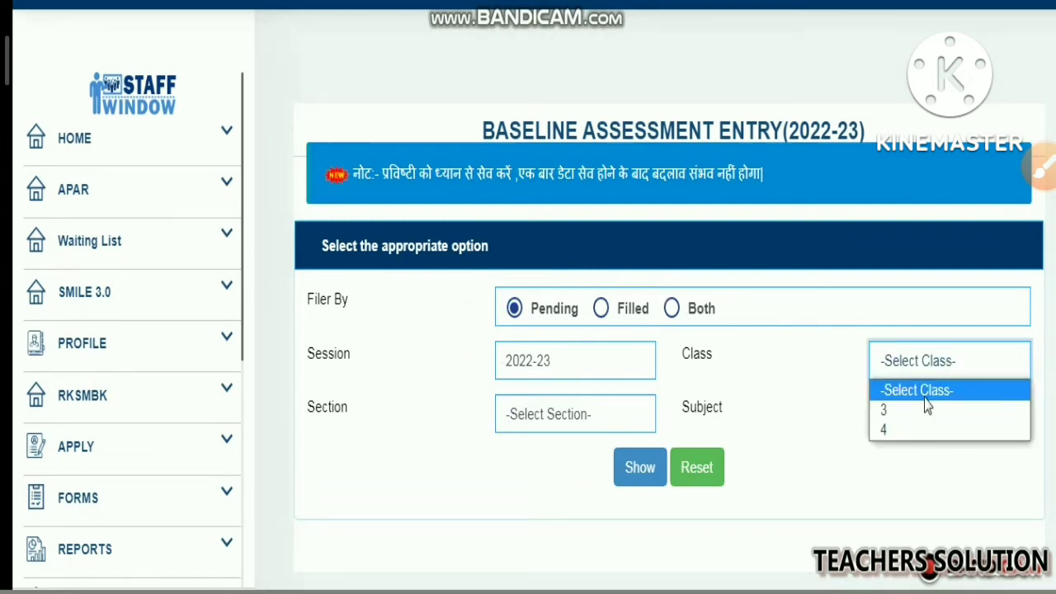
pyautogui.click(916, 417)
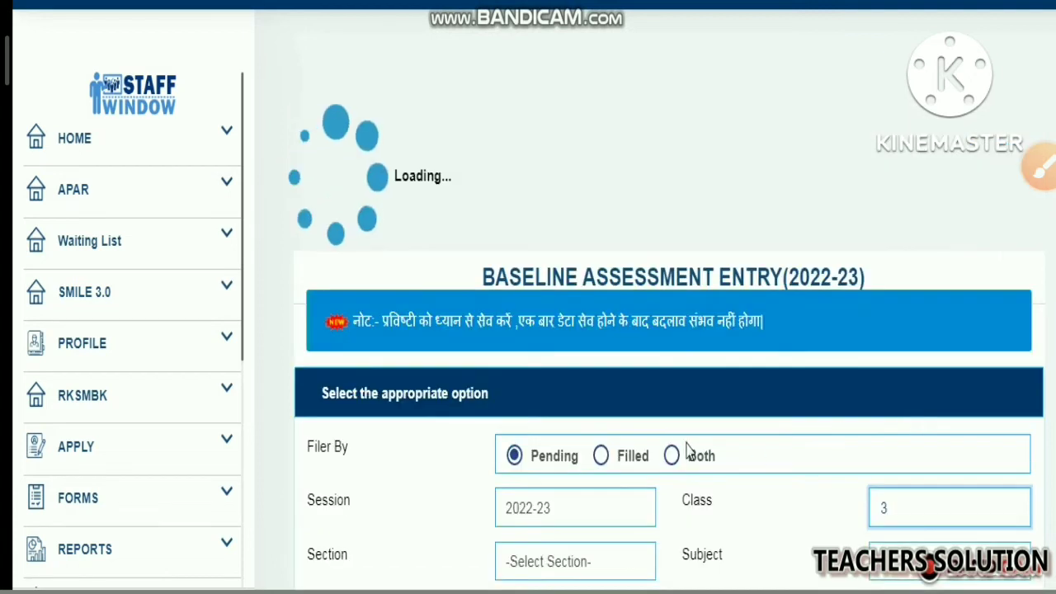
pyautogui.click(529, 424)
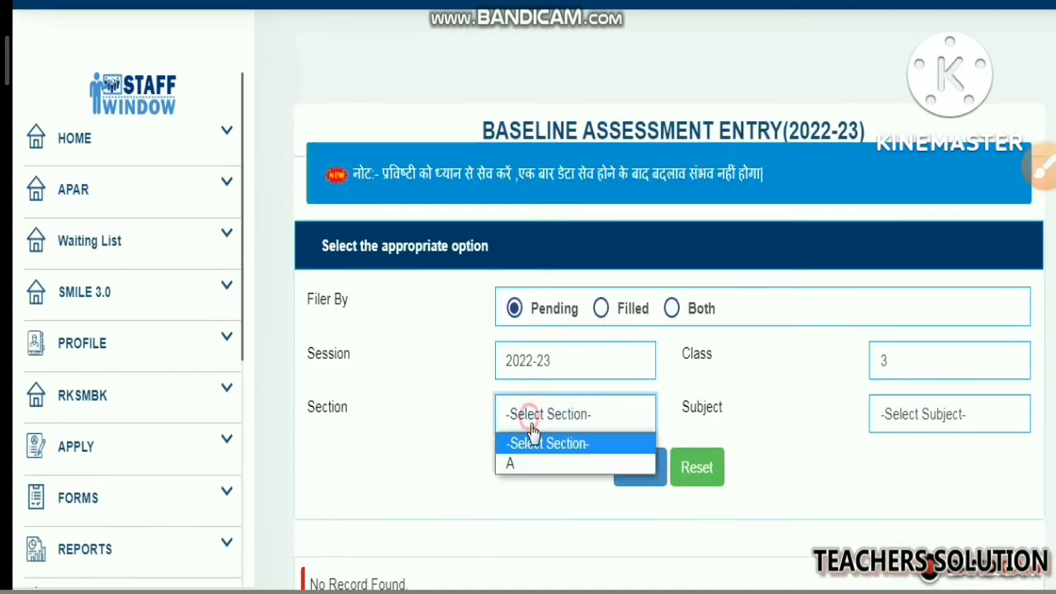
pyautogui.click(524, 466)
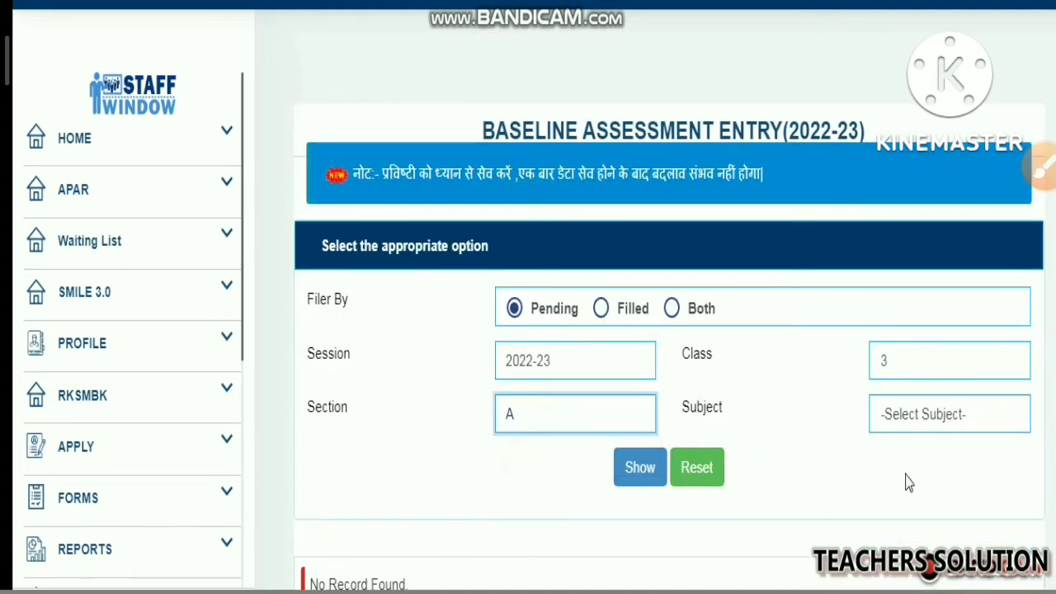
pyautogui.click(920, 417)
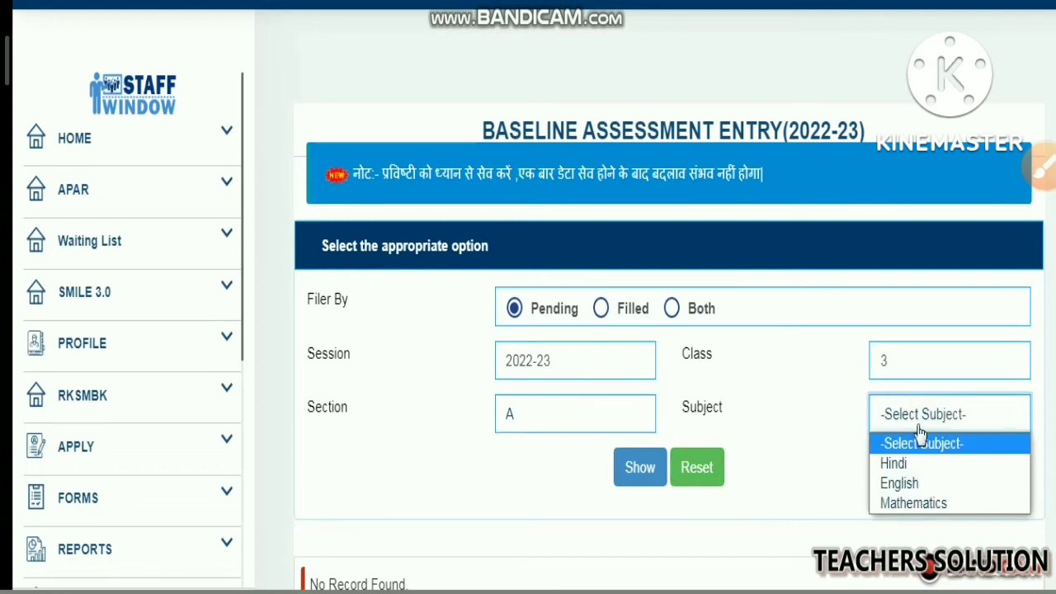
pyautogui.click(894, 464)
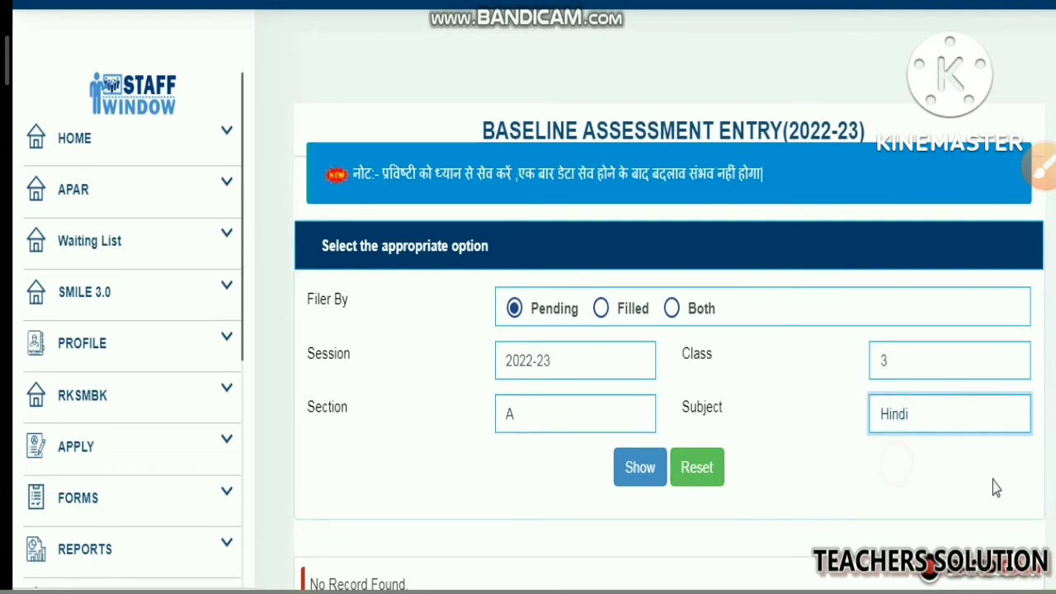
pyautogui.click(641, 470)
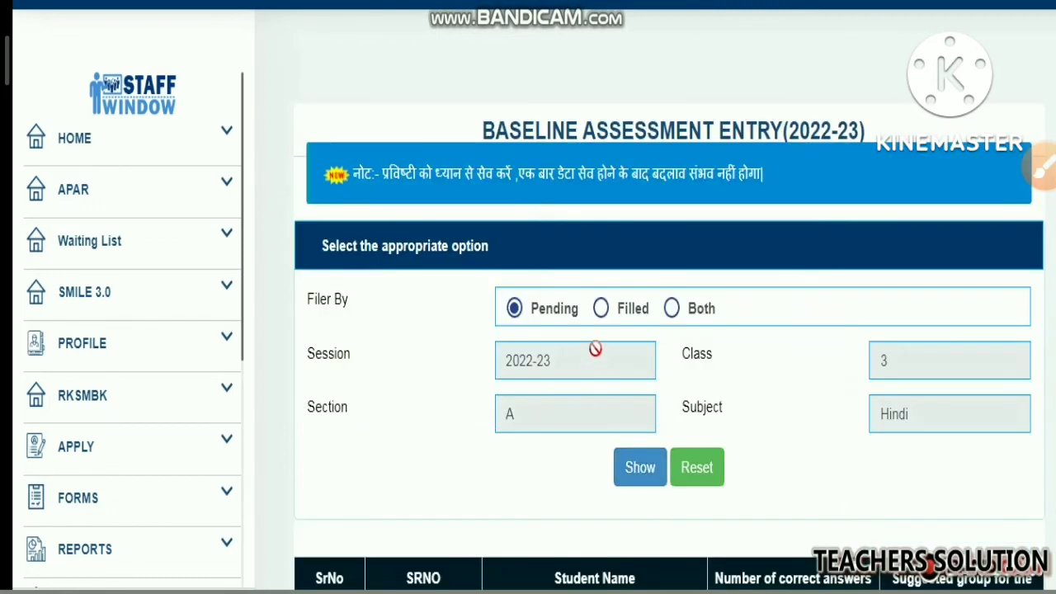
pyautogui.scroll(-6, 595, 354)
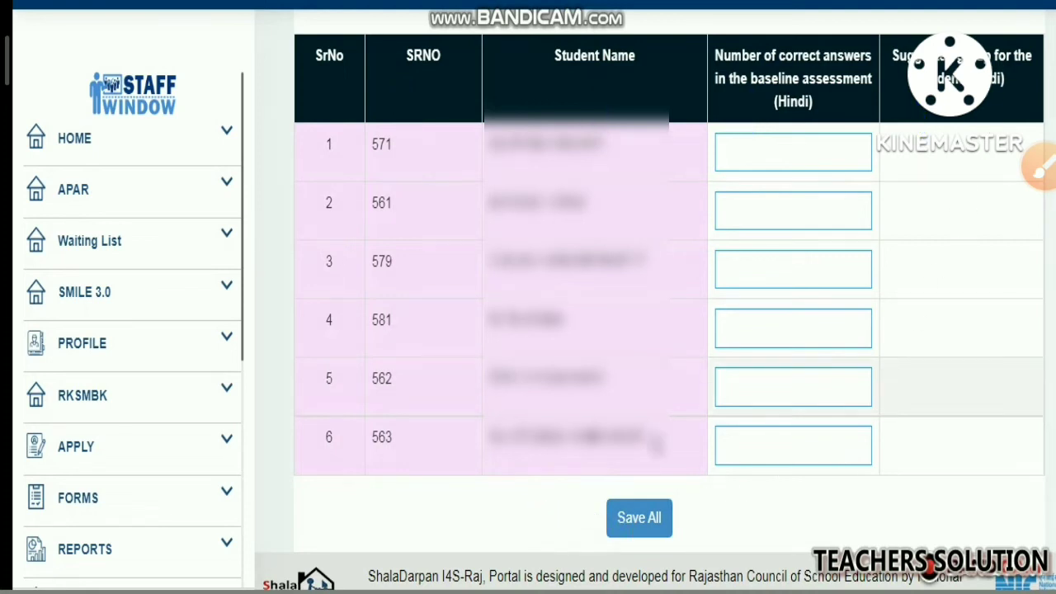
# Examine the class 3 Hindi student table, including the correct-answers fields, the suggested group column and the save option
pyautogui.click(751, 160)
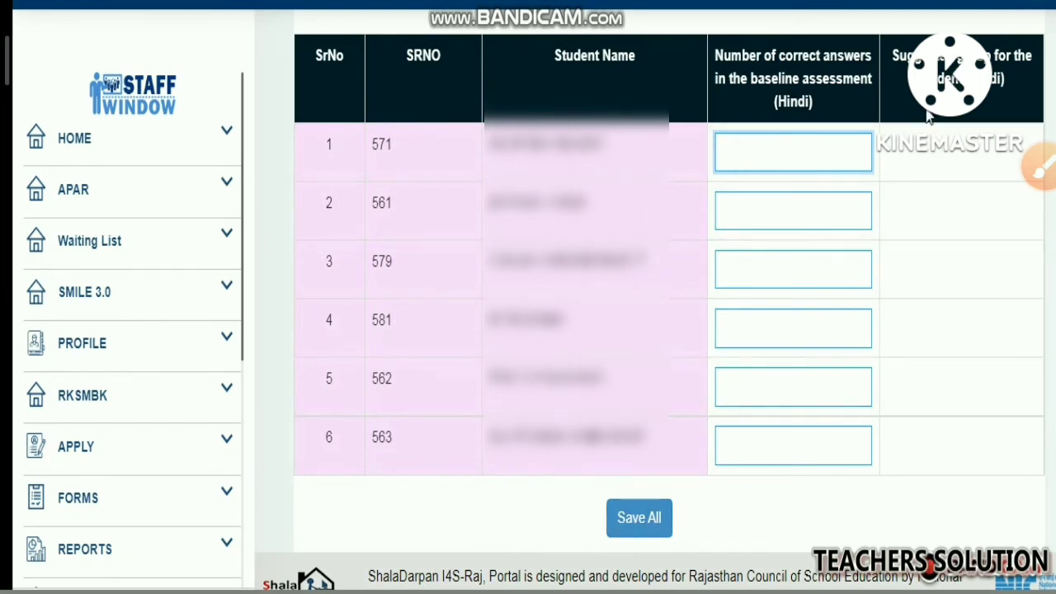
pyautogui.moveTo(906, 112)
pyautogui.mouseDown()
pyautogui.moveTo(953, 189)
pyautogui.moveTo(922, 472)
pyautogui.mouseUp()
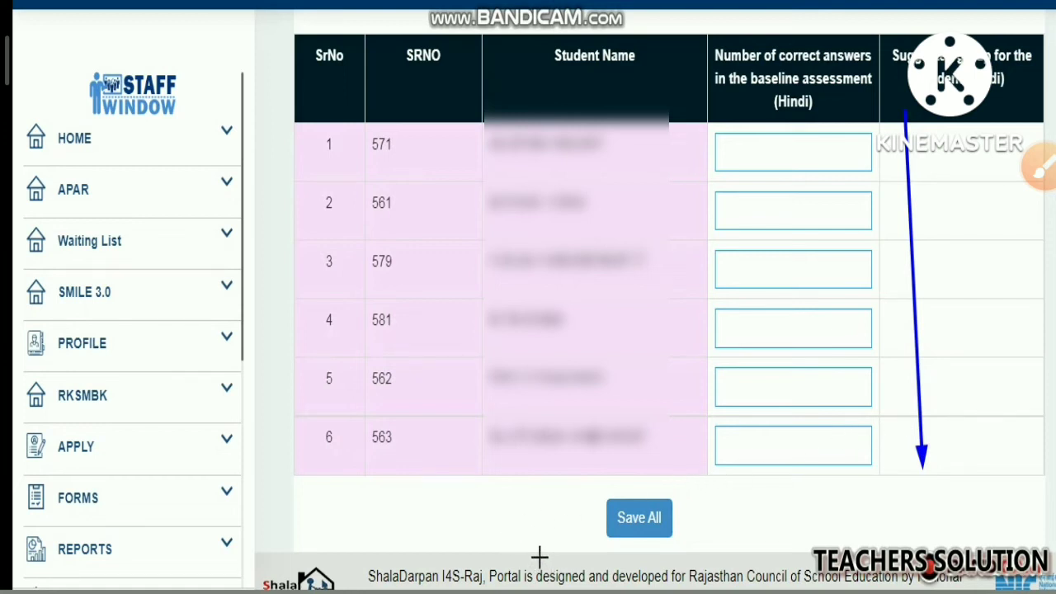
pyautogui.moveTo(538, 521); pyautogui.dragTo(633, 519)
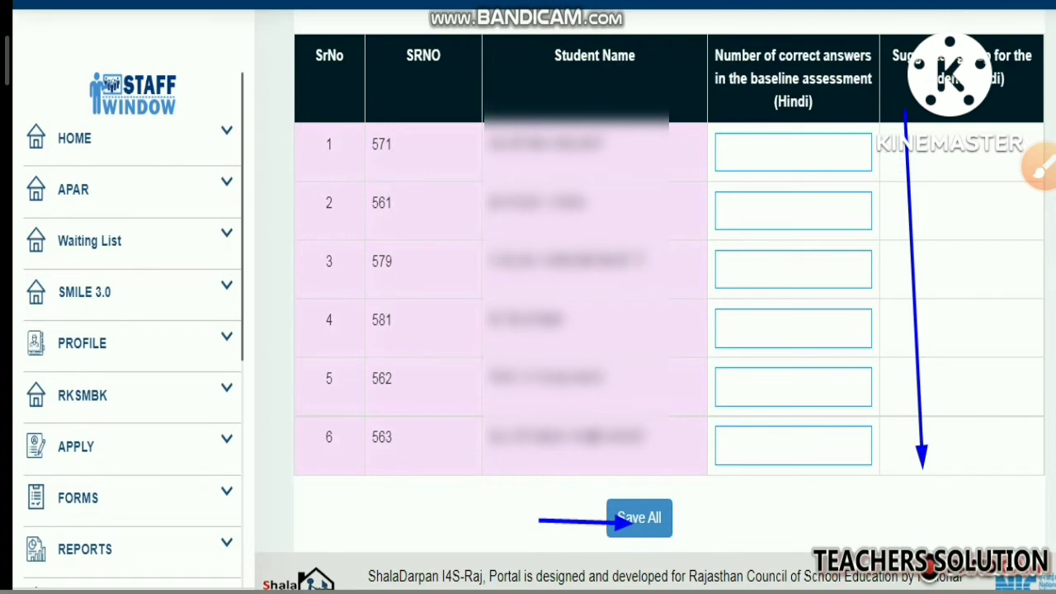
pyautogui.scroll(5, 916, 207)
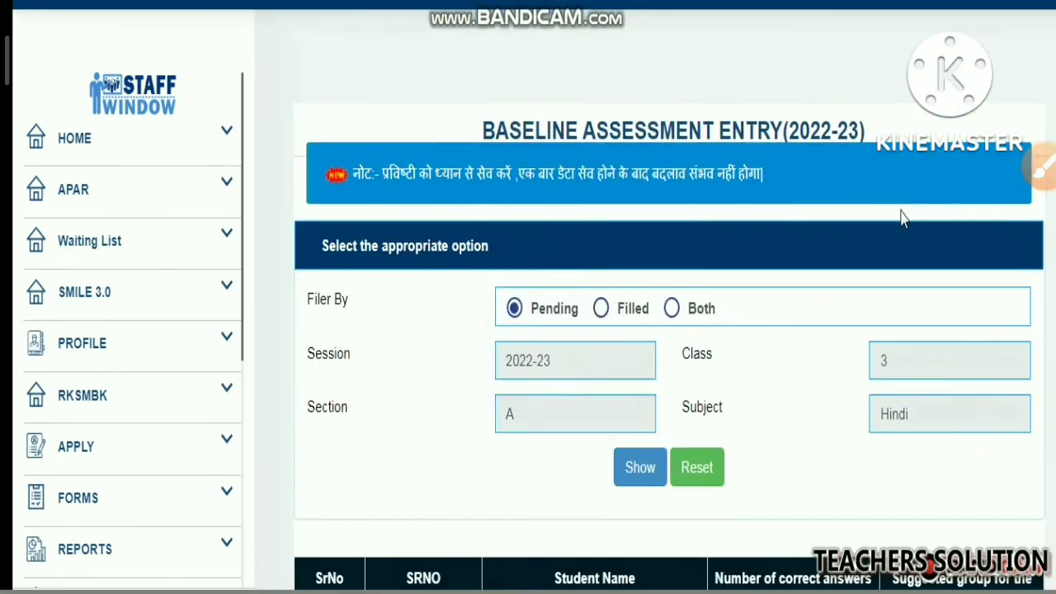
pyautogui.scroll(-4, 901, 216)
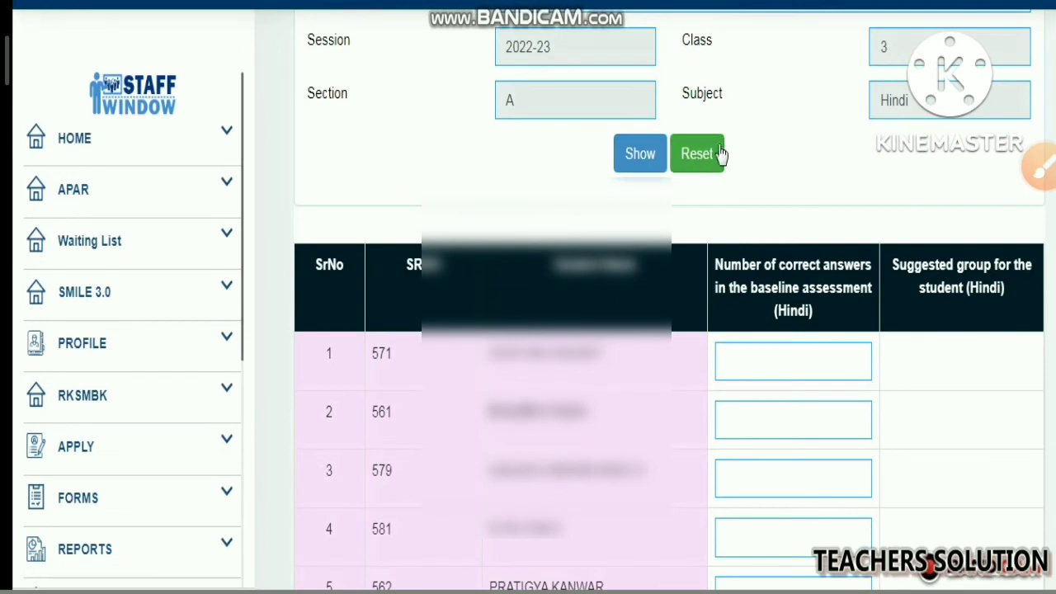
pyautogui.scroll(-2, 705, 161)
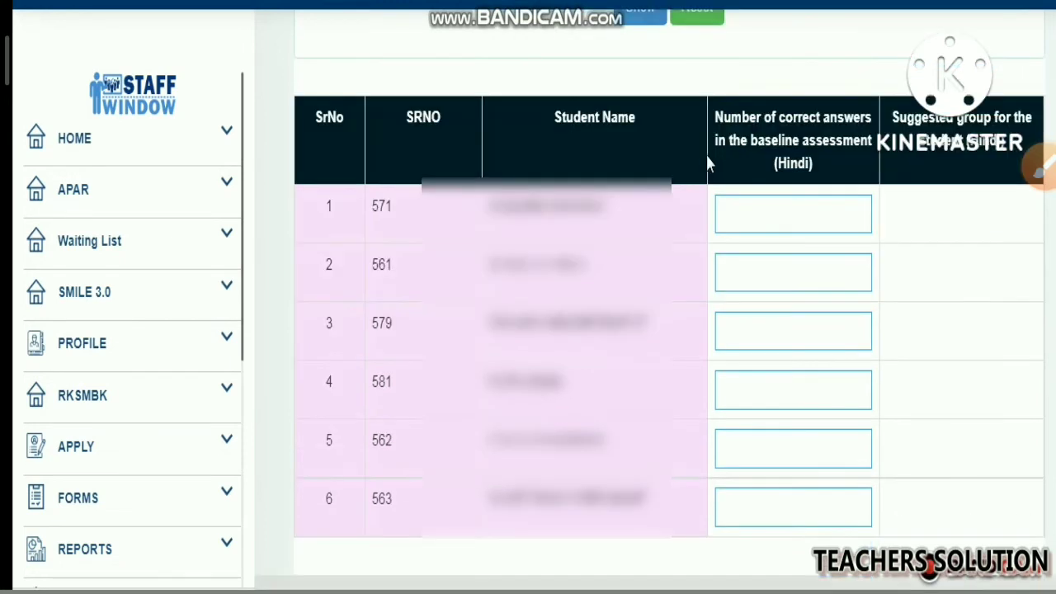
# Reset the filter and list the pending class 3, section A entries for English
pyautogui.scroll(1, 859, 87)
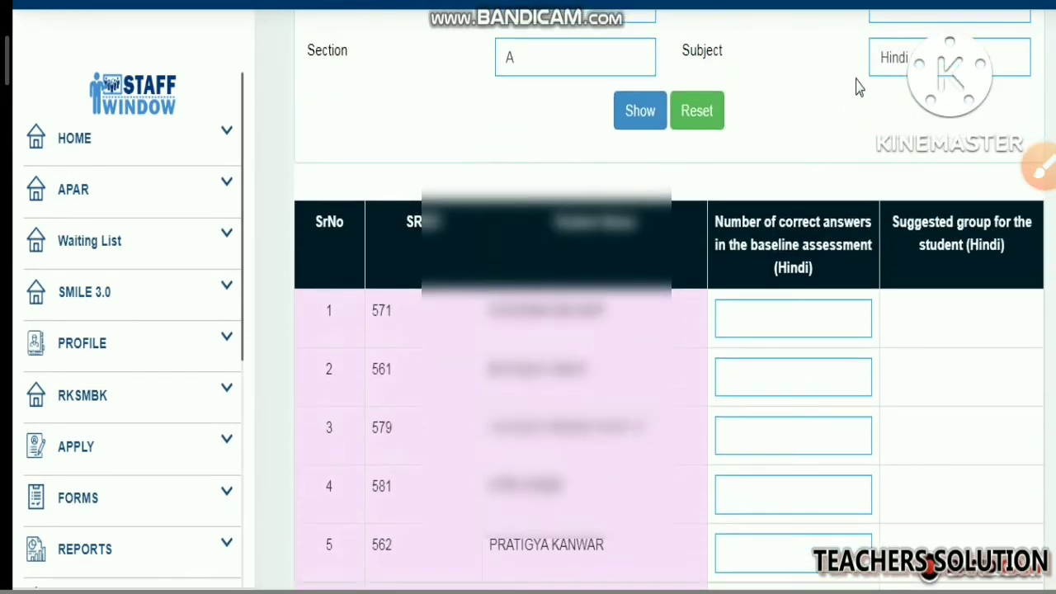
pyautogui.click(897, 68)
pyautogui.click(905, 128)
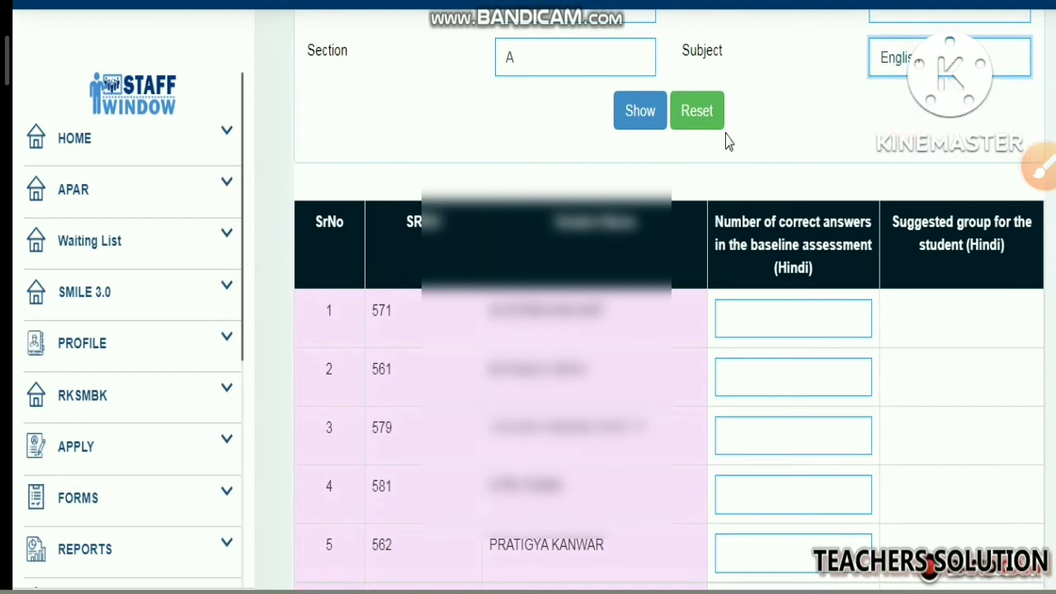
pyautogui.click(642, 135)
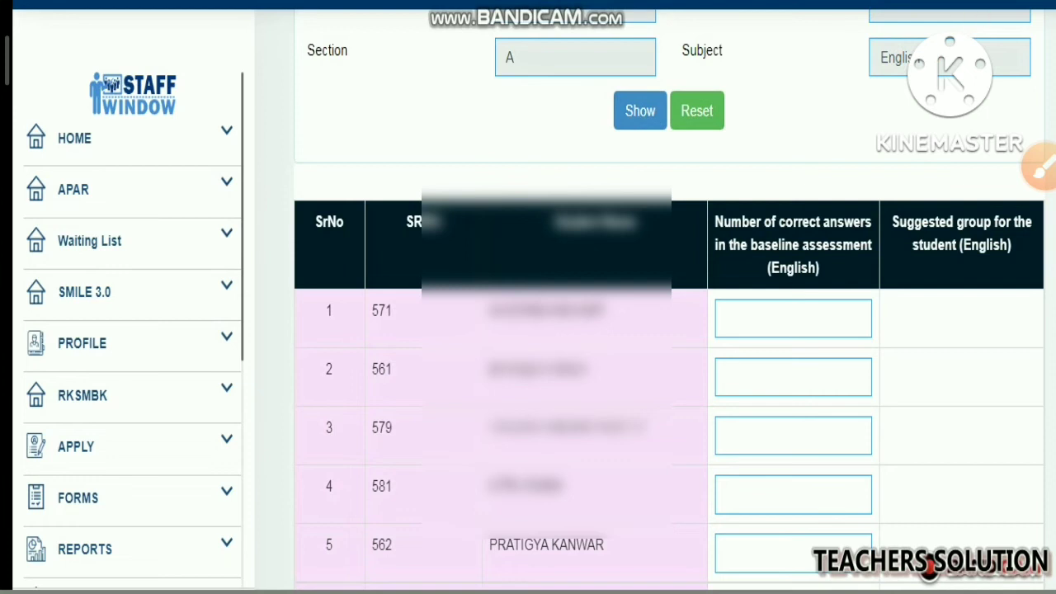
# Examine the correct-answers and suggested group columns of the class 3 English table
pyautogui.moveTo(726, 279)
pyautogui.mouseDown()
pyautogui.moveTo(831, 284)
pyautogui.moveTo(843, 351)
pyautogui.mouseUp()
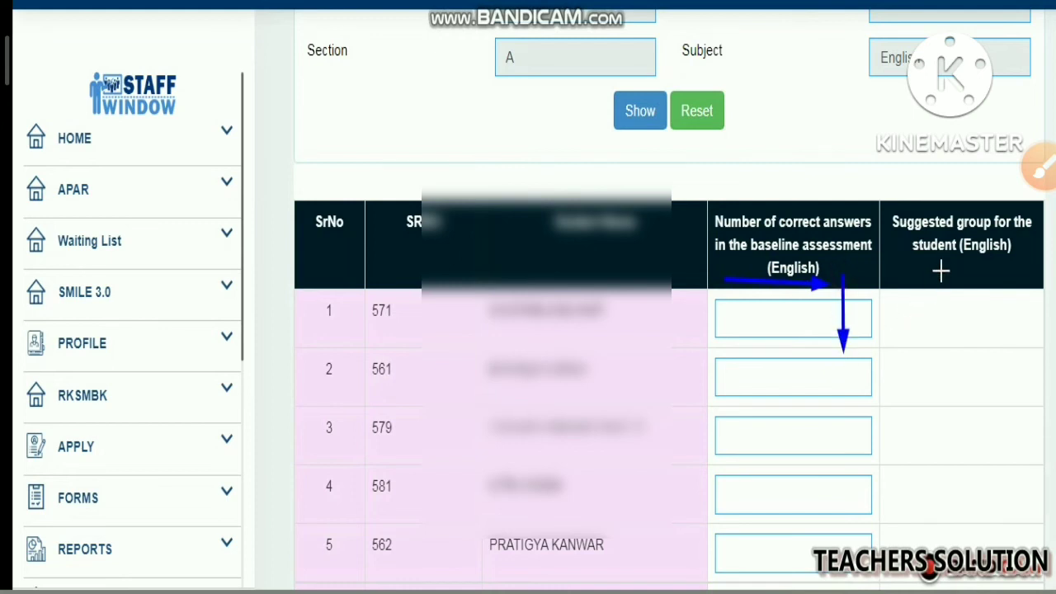
pyautogui.moveTo(943, 262); pyautogui.dragTo(949, 353)
pyautogui.press('Escape')
# Reset the filter and list the pending class 3, section A entries for Mathematics
pyautogui.scroll(4, 878, 161)
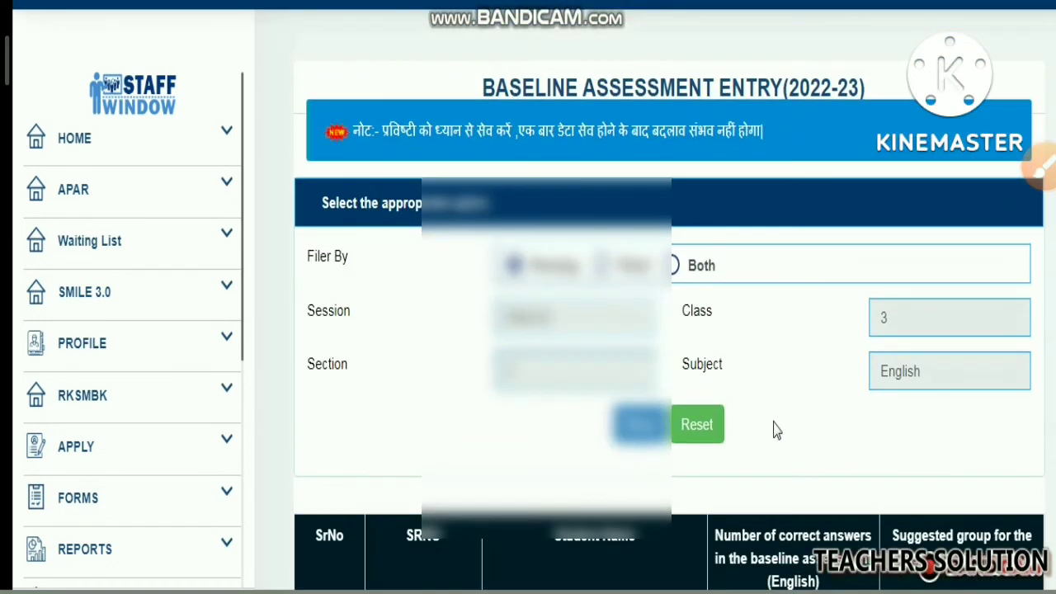
pyautogui.click(697, 431)
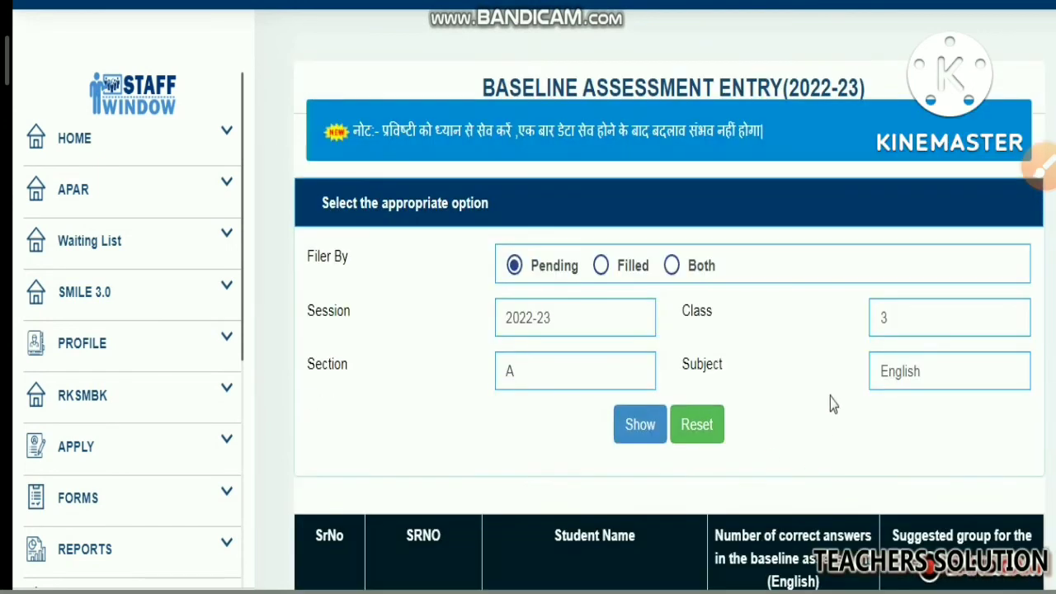
pyautogui.click(908, 371)
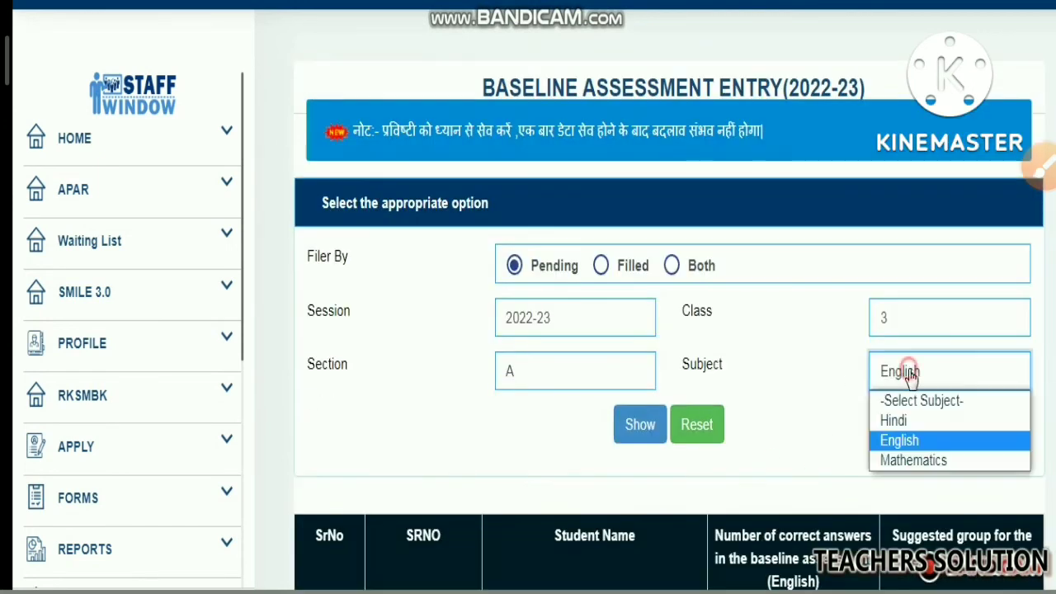
pyautogui.click(912, 461)
pyautogui.click(637, 428)
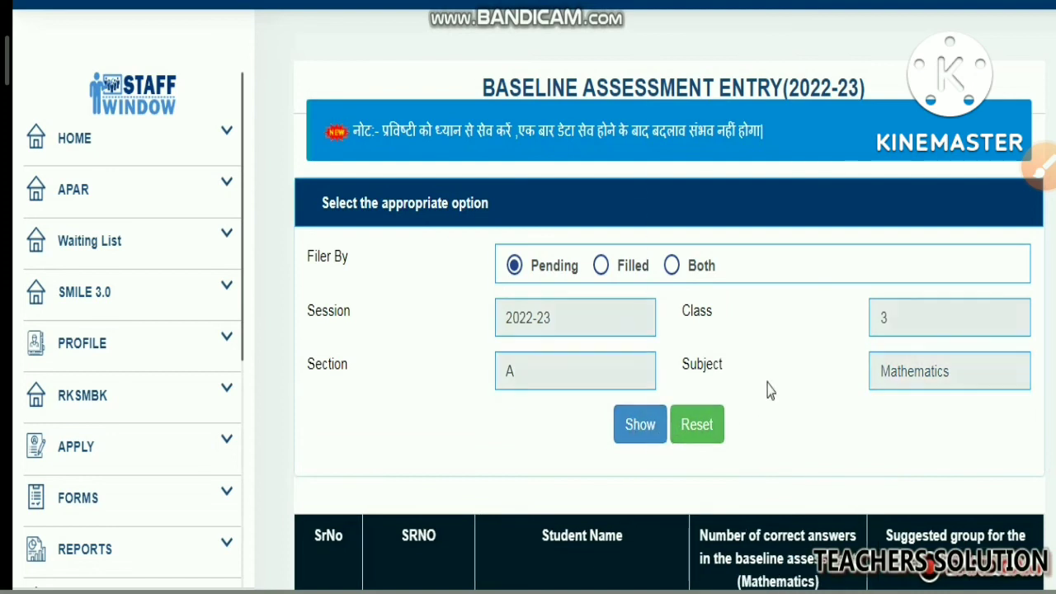
# Examine the class 3 Mathematics table's correct-answers fields, suggested group column and save option
pyautogui.scroll(-6, 768, 390)
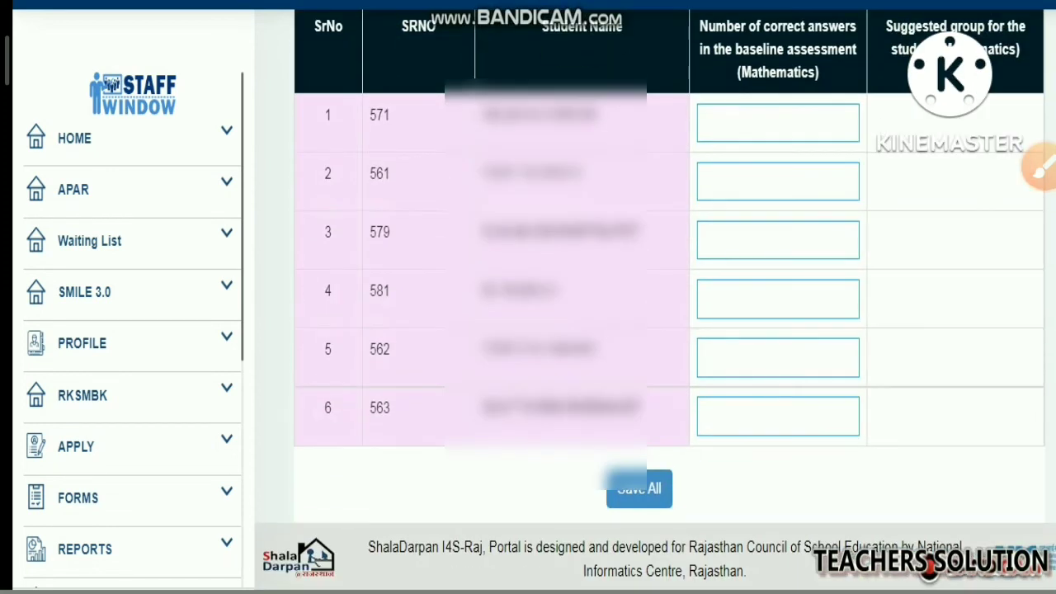
pyautogui.moveTo(728, 89); pyautogui.dragTo(826, 82)
pyautogui.moveTo(930, 100); pyautogui.dragTo(938, 157)
pyautogui.moveTo(700, 73); pyautogui.dragTo(706, 157)
pyautogui.moveTo(545, 482); pyautogui.dragTo(618, 490)
# Reset the filter and list the pending baseline assessment entries for class 4, section A, subject Hindi
pyautogui.scroll(5, 875, 196)
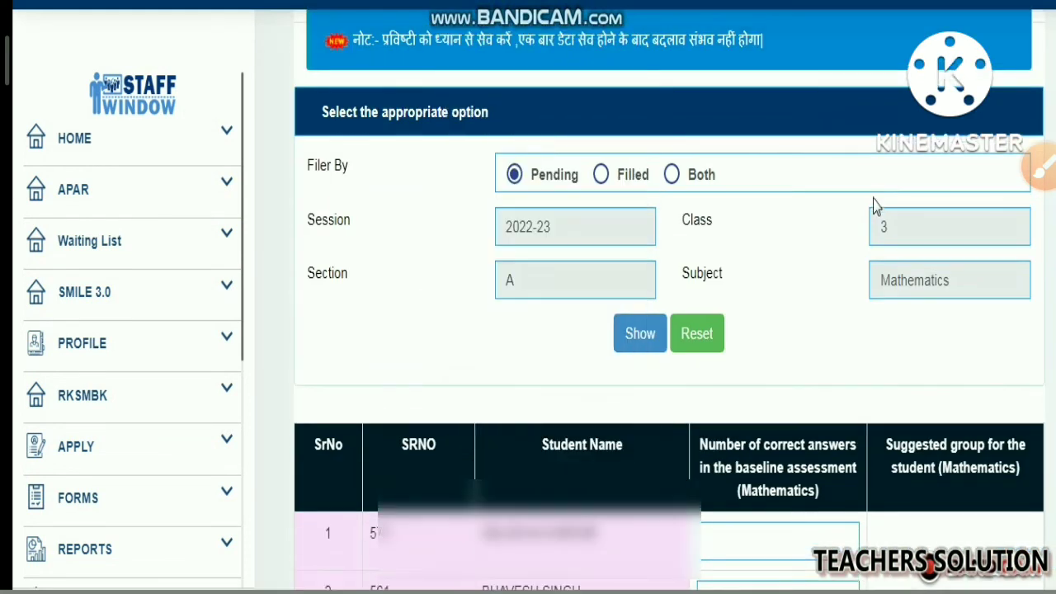
pyautogui.click(719, 321)
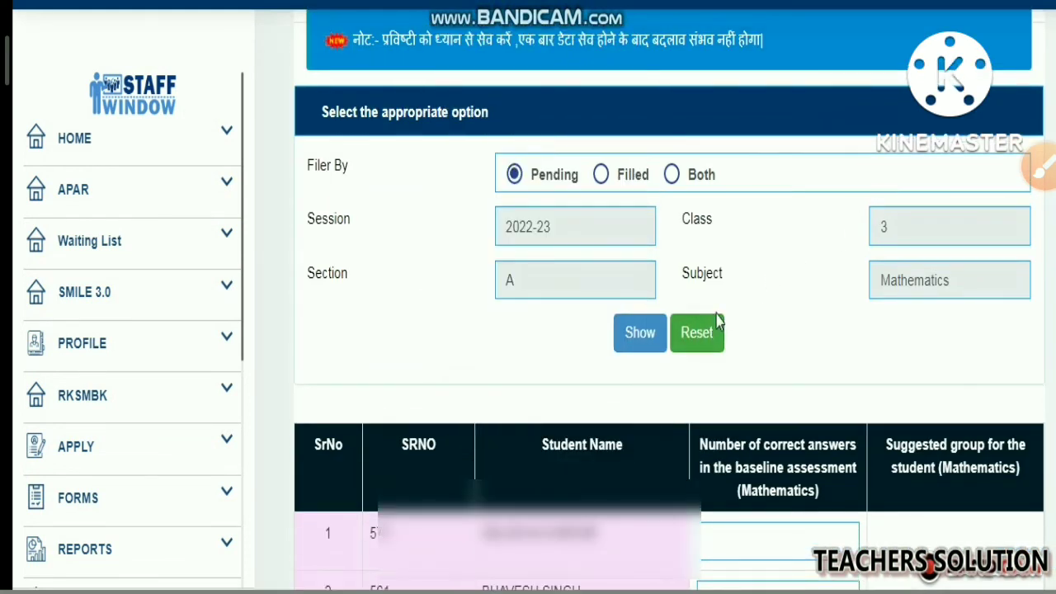
pyautogui.scroll(-1, 881, 206)
pyautogui.click(894, 261)
pyautogui.click(889, 325)
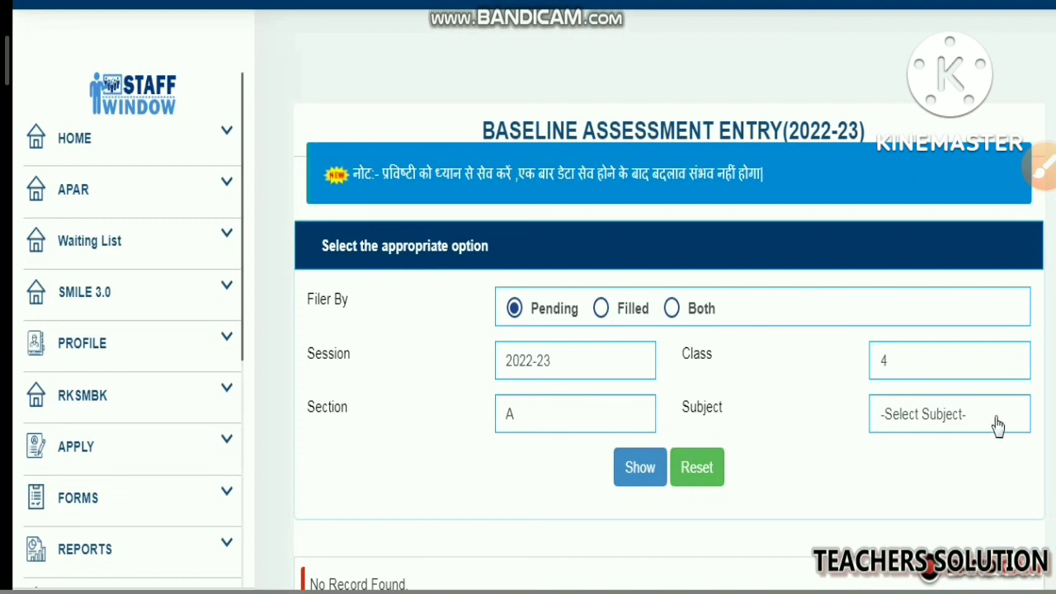
pyautogui.click(917, 427)
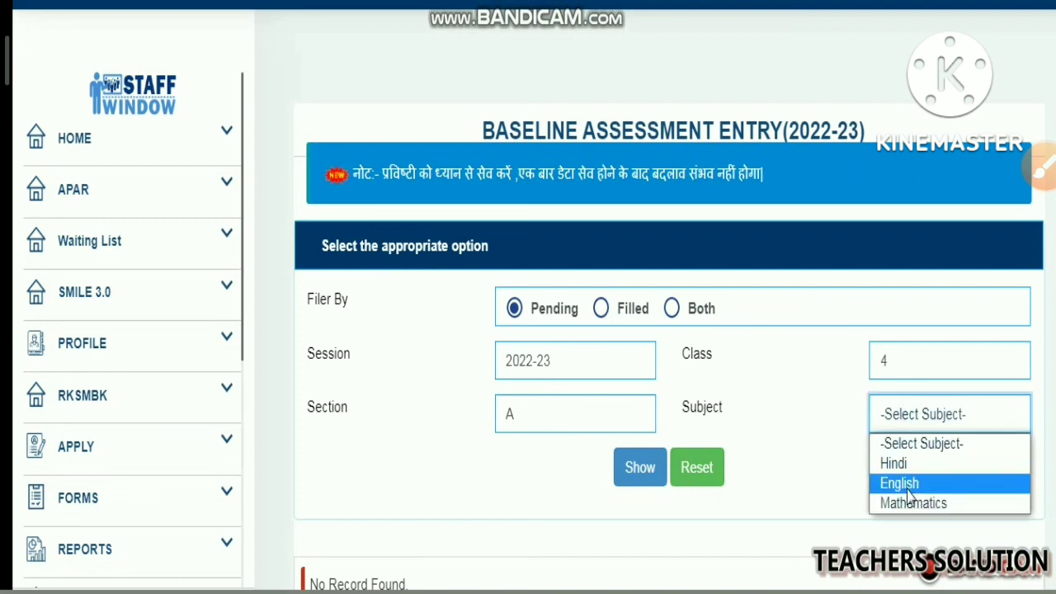
pyautogui.click(896, 463)
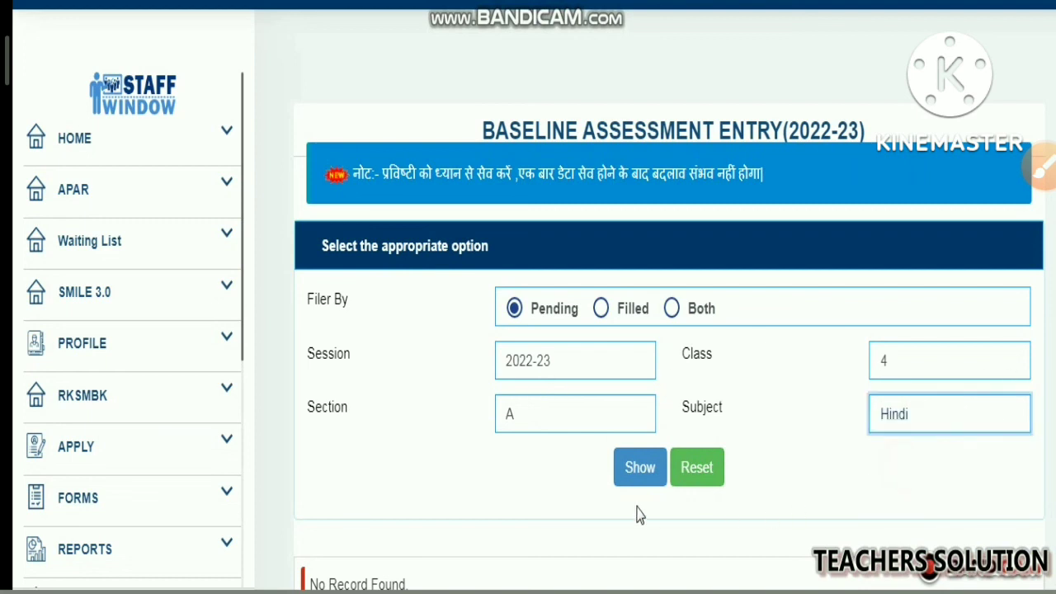
pyautogui.click(639, 467)
# Examine the class 4 Hindi student table, including the correct-answers fields, the suggested group column and the save option
pyautogui.scroll(-7, 691, 419)
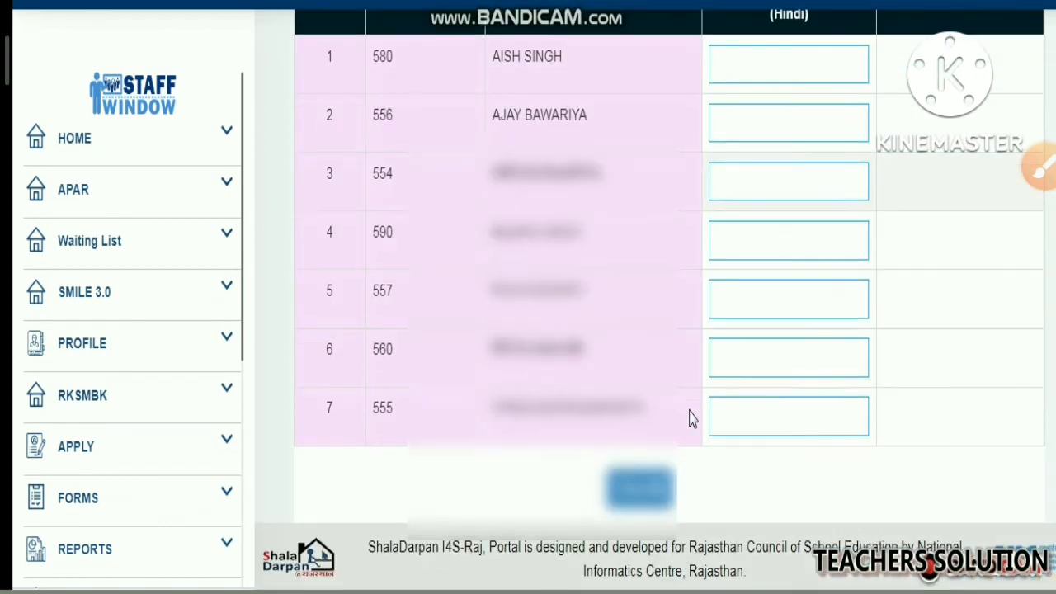
pyautogui.scroll(2, 695, 418)
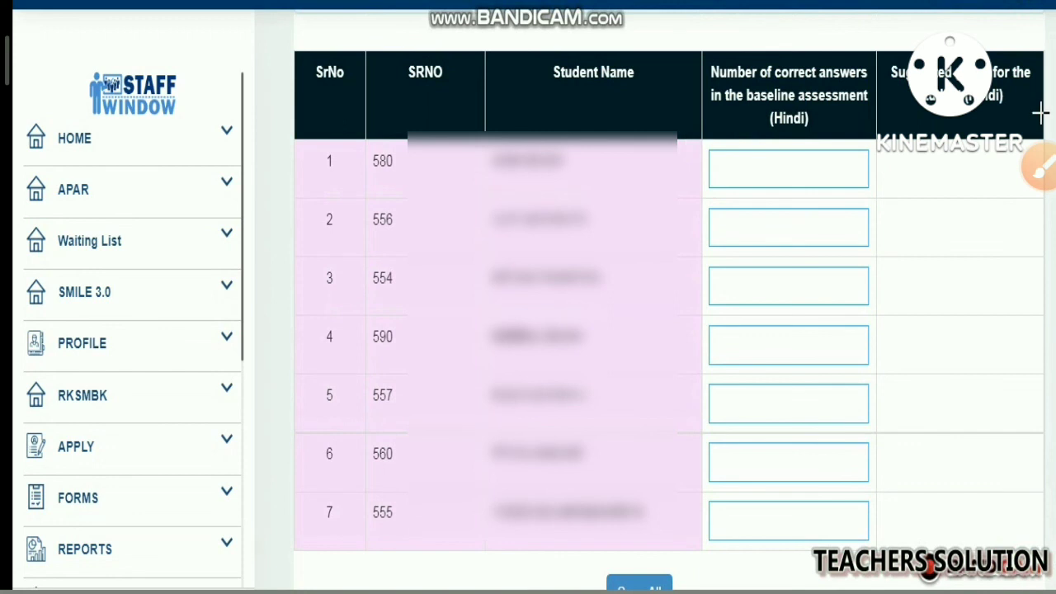
pyautogui.moveTo(726, 128); pyautogui.dragTo(786, 128)
pyautogui.moveTo(885, 60)
pyautogui.mouseDown()
pyautogui.moveTo(723, 66)
pyautogui.moveTo(750, 123)
pyautogui.mouseUp()
pyautogui.moveTo(904, 108)
pyautogui.mouseDown()
pyautogui.moveTo(950, 114)
pyautogui.moveTo(1034, 40)
pyautogui.moveTo(906, 51)
pyautogui.mouseUp()
pyautogui.moveTo(951, 125)
pyautogui.mouseDown()
pyautogui.moveTo(949, 168)
pyautogui.moveTo(971, 154)
pyautogui.mouseUp()
pyautogui.moveTo(756, 119)
pyautogui.mouseDown()
pyautogui.moveTo(746, 192)
pyautogui.moveTo(735, 177)
pyautogui.moveTo(790, 162)
pyautogui.mouseUp()
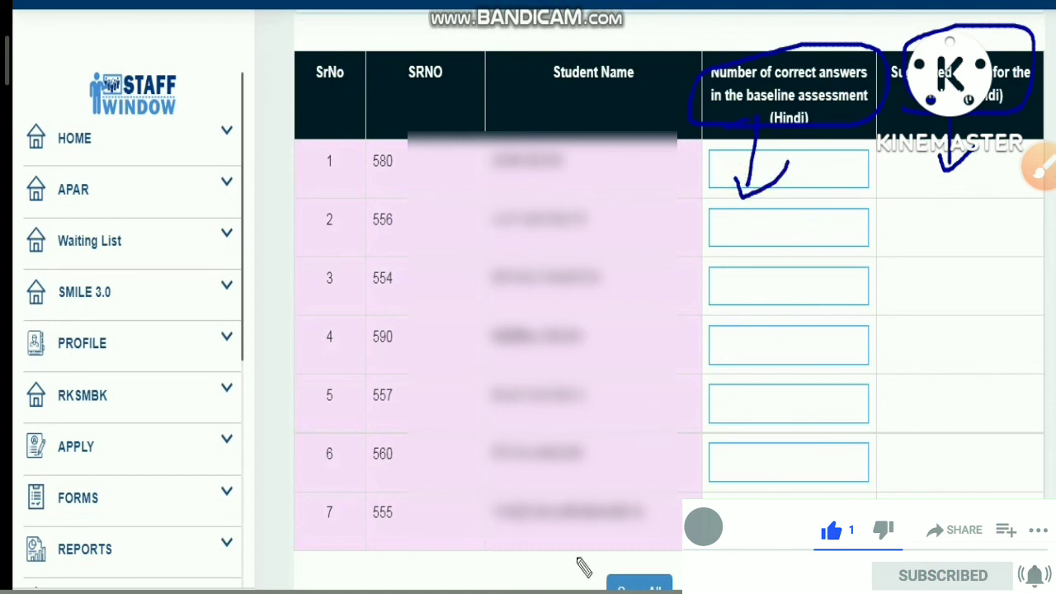
pyautogui.moveTo(551, 541)
pyautogui.mouseDown()
pyautogui.moveTo(605, 573)
pyautogui.moveTo(608, 555)
pyautogui.moveTo(611, 589)
pyautogui.mouseUp()
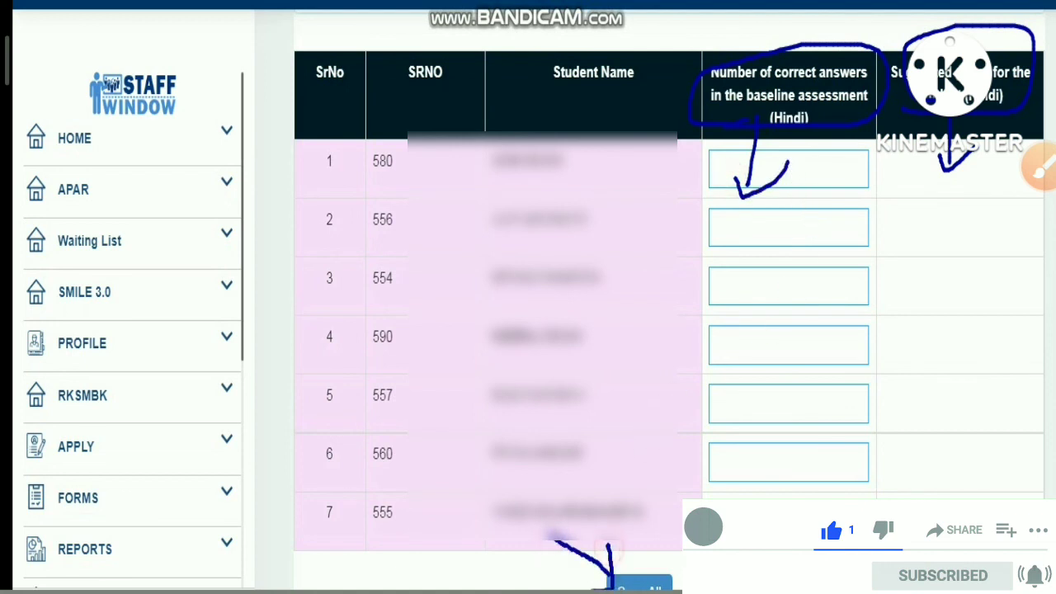